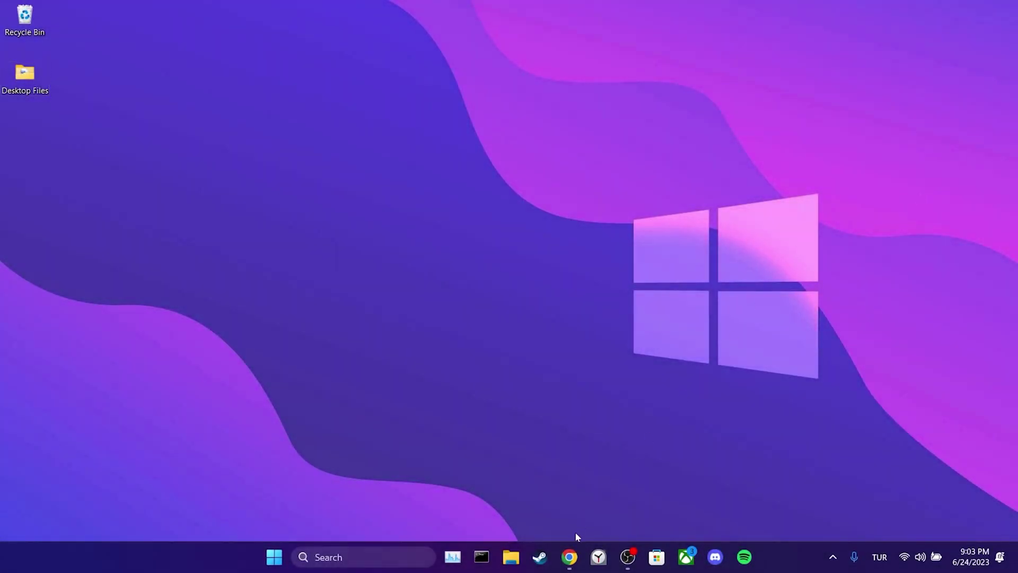
Step: Open Chrome's 'See all site data' list under Privacy and security cookie settings
left_click(570, 557)
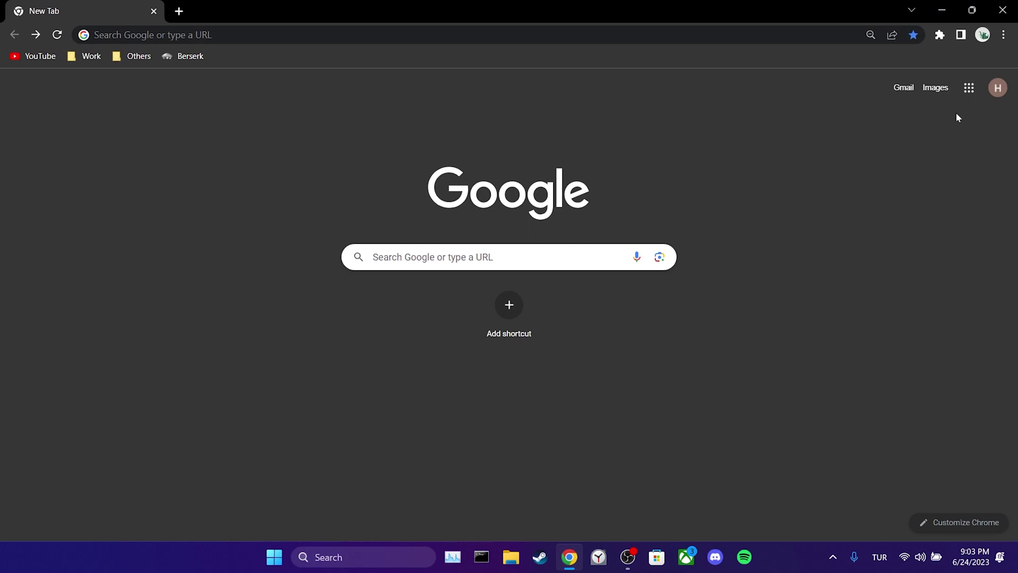
left_click(1003, 35)
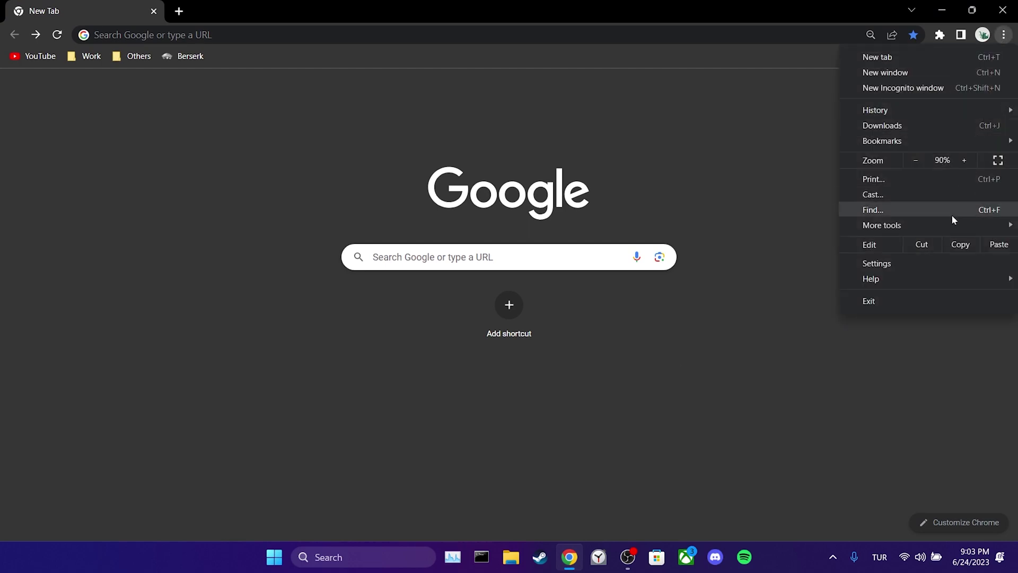
left_click(941, 259)
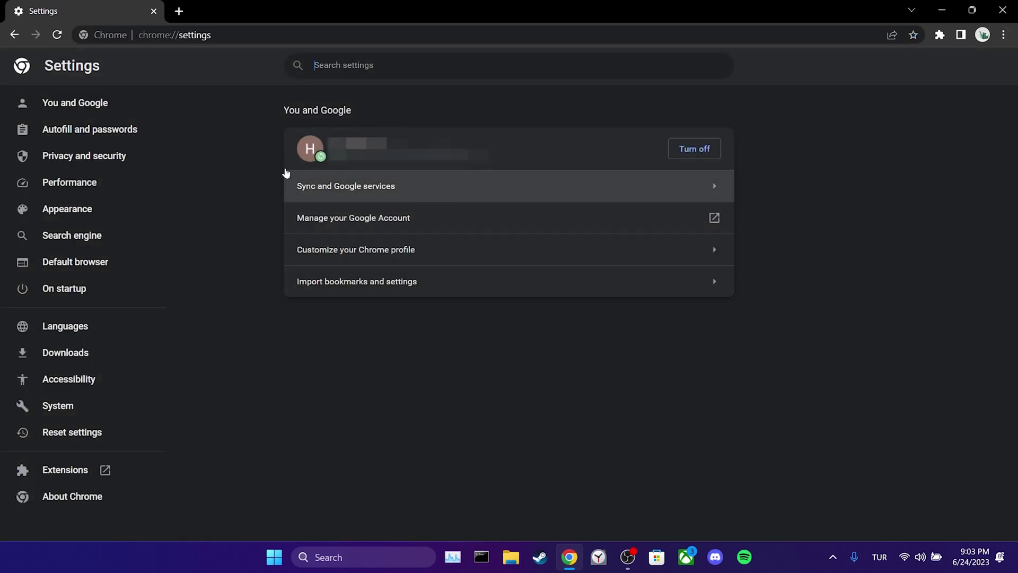
left_click(137, 161)
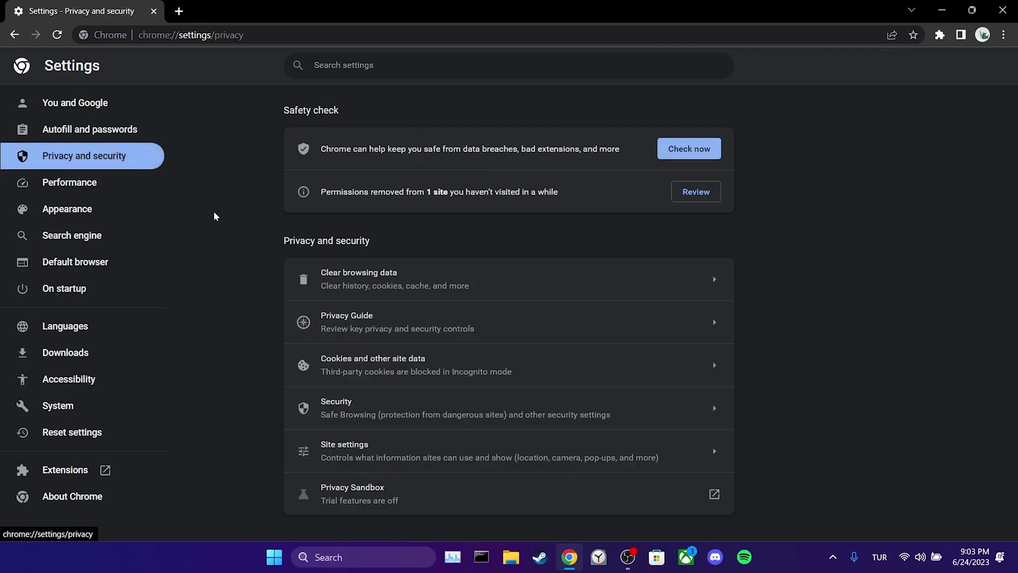
left_click(402, 363)
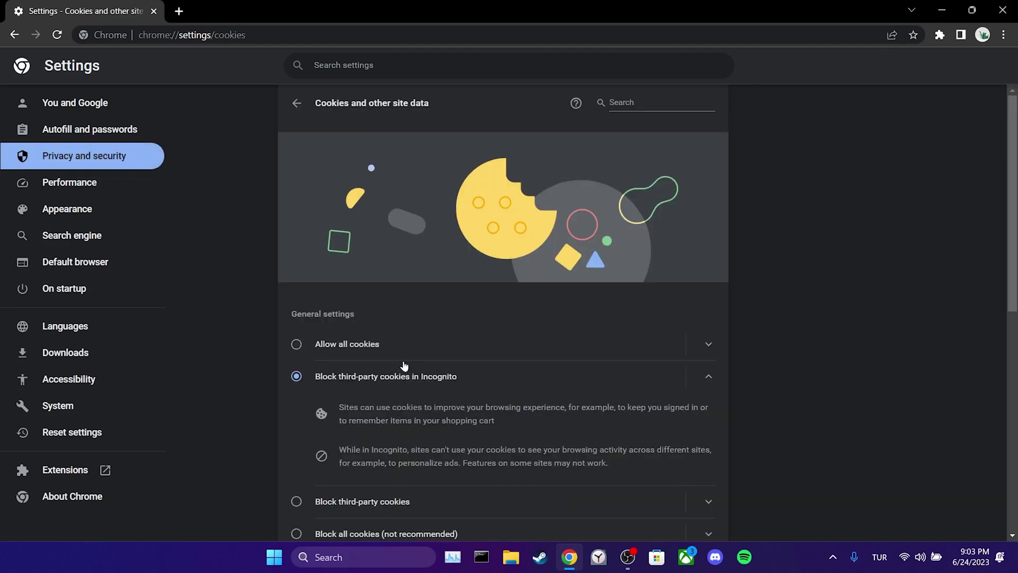
scroll(793, 426, "down", 6)
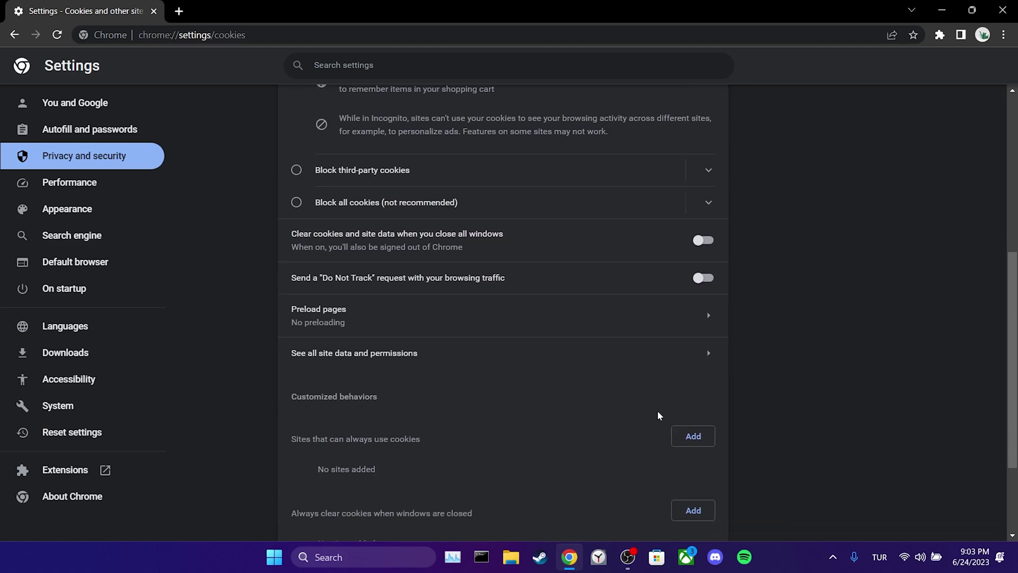
left_click(393, 366)
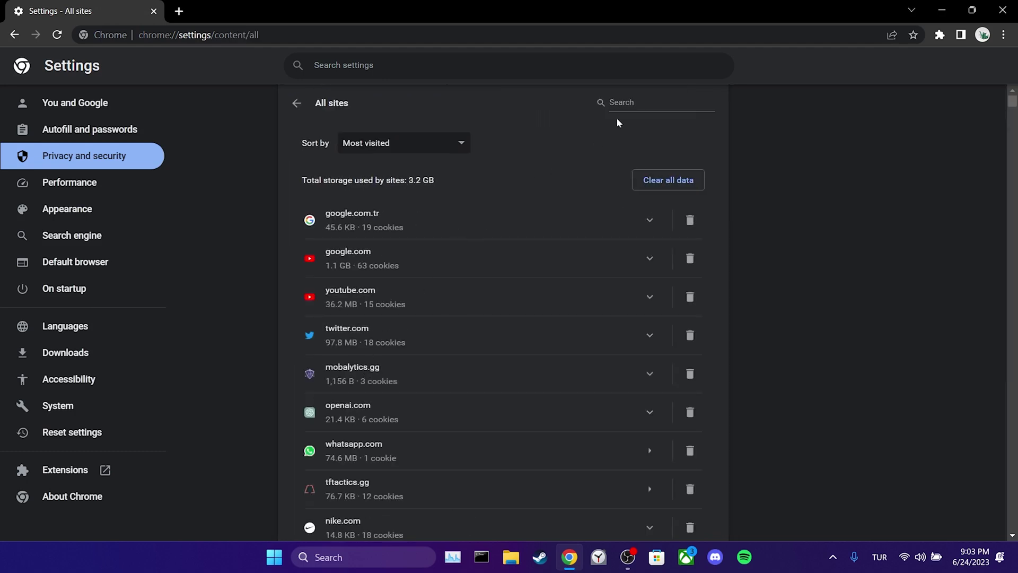
Step: Search the stored sites for 'kick' and clear kick.com's data and permissions
left_click(621, 103)
type("kick")
left_click(696, 220)
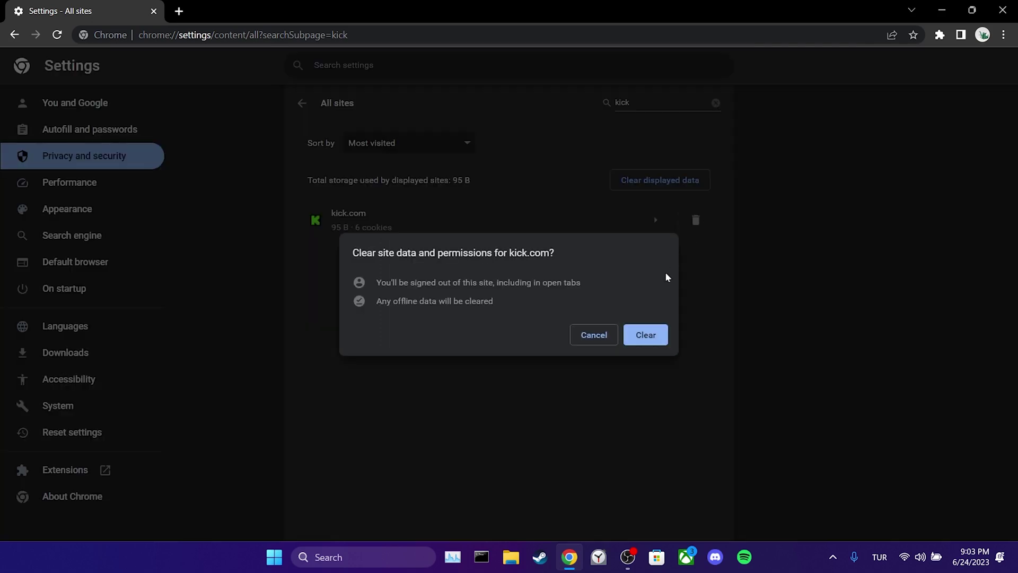
left_click(636, 338)
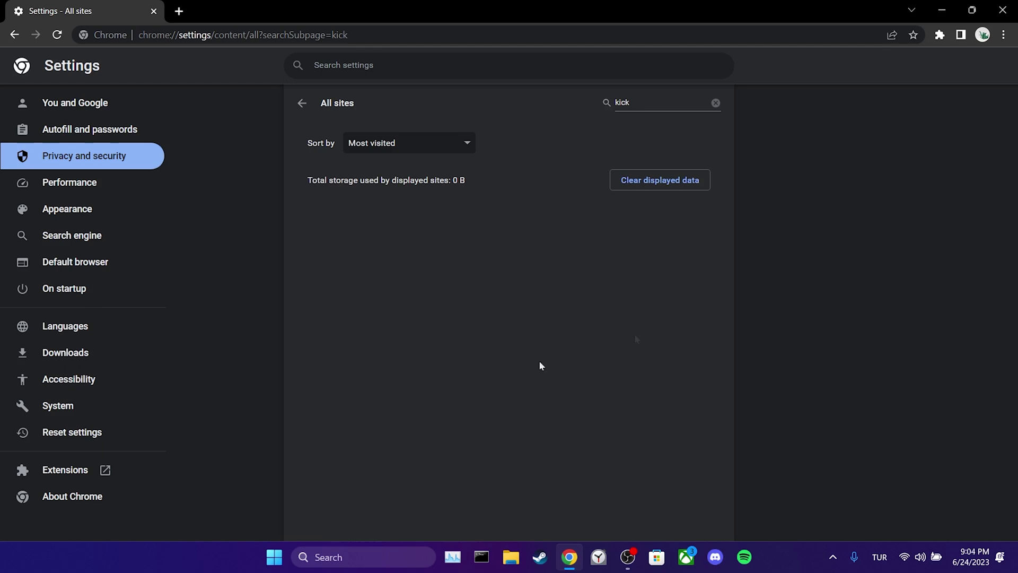
Step: Disable the Ghostery and uBlock Origin extensions on Chrome's Extensions page
left_click(112, 409)
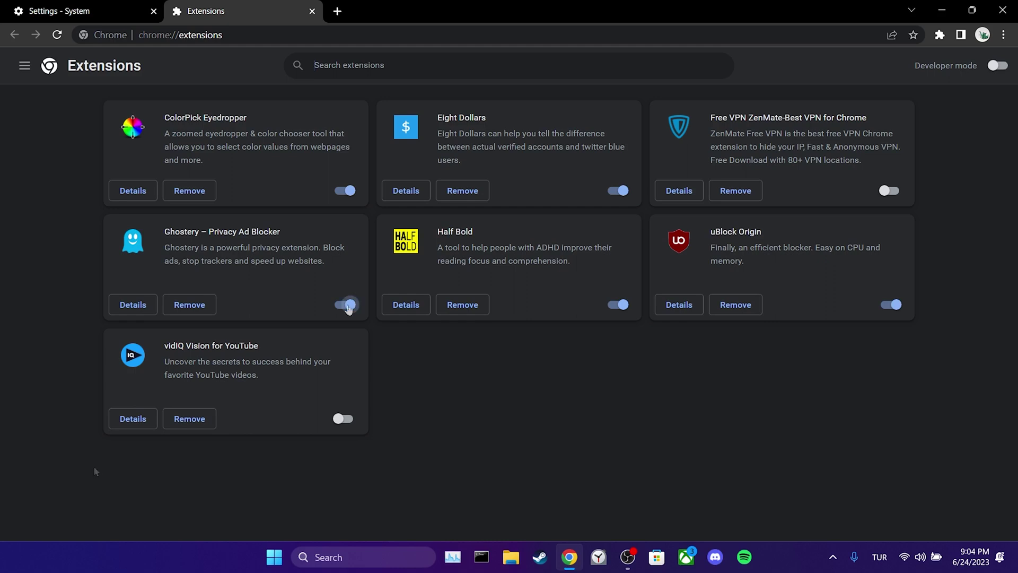
left_click(346, 304)
left_click(890, 305)
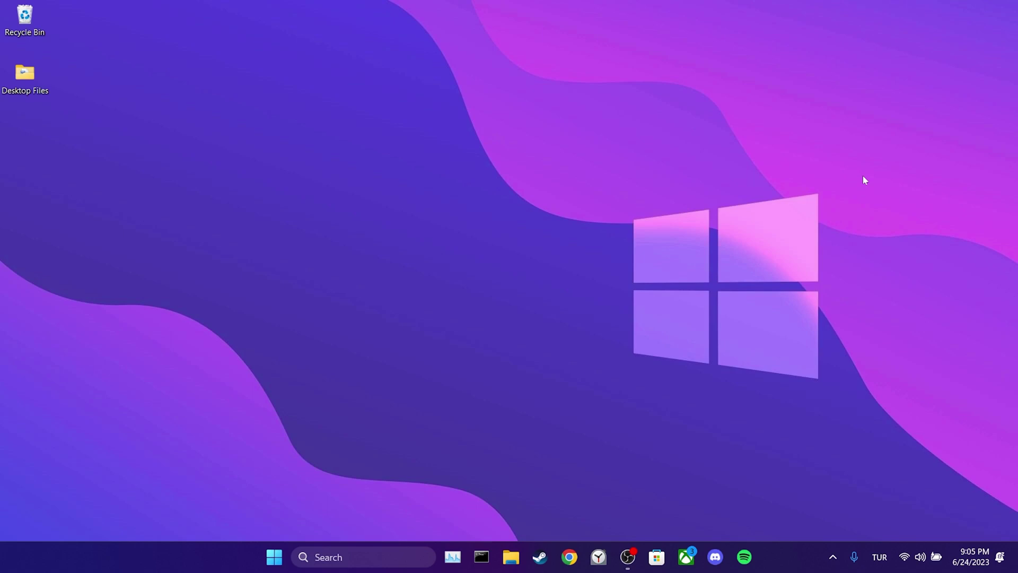
Step: Open the Wi-Fi 2 connection properties through Control Panel's Network and Sharing Center
left_click(355, 556)
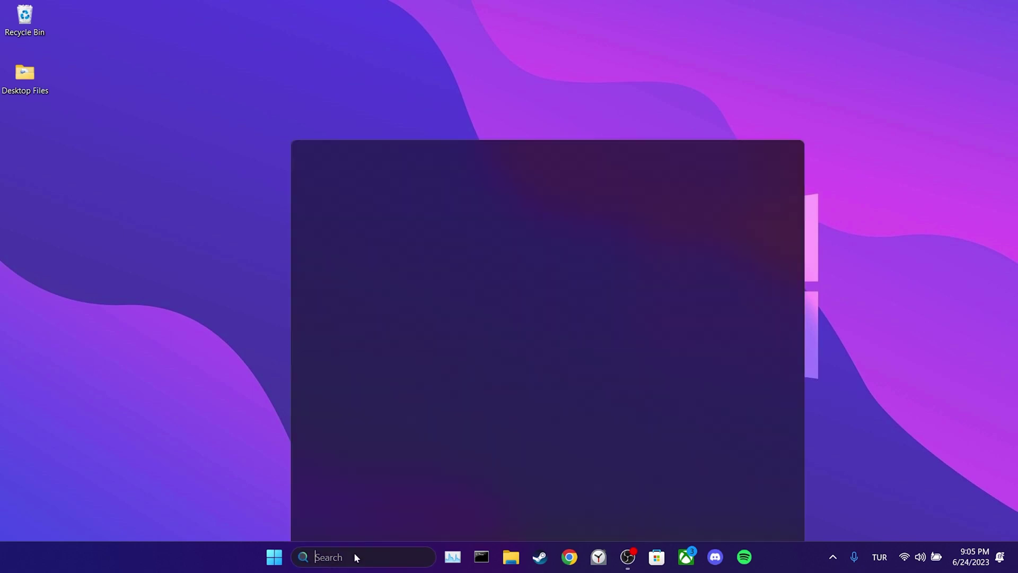
type("control panel")
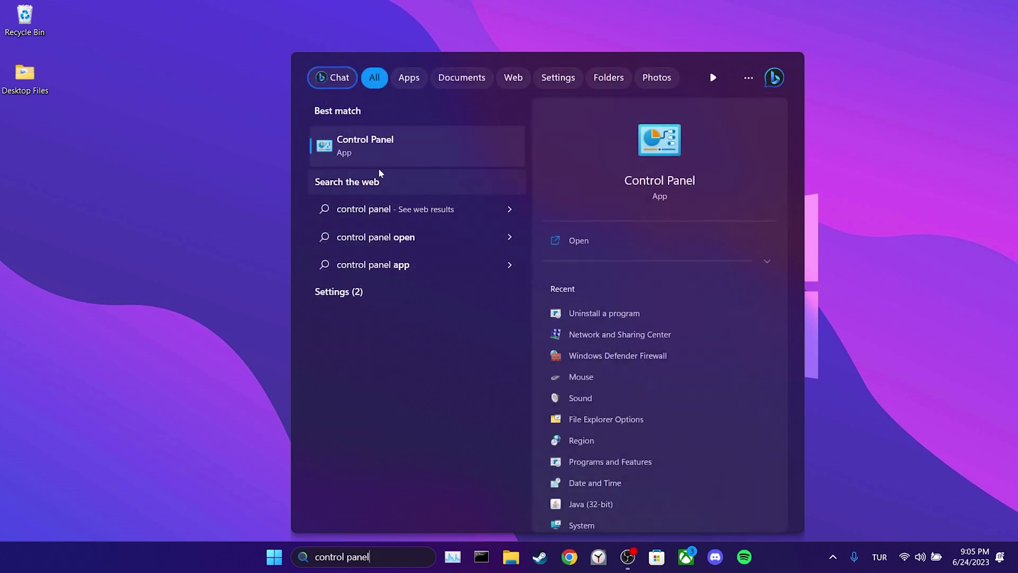
left_click(376, 157)
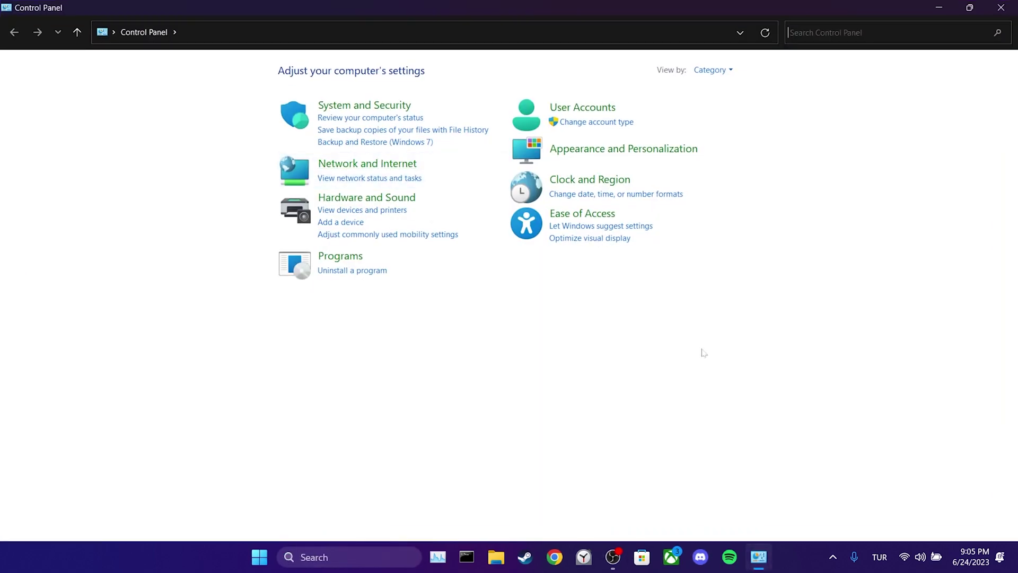
left_click(364, 164)
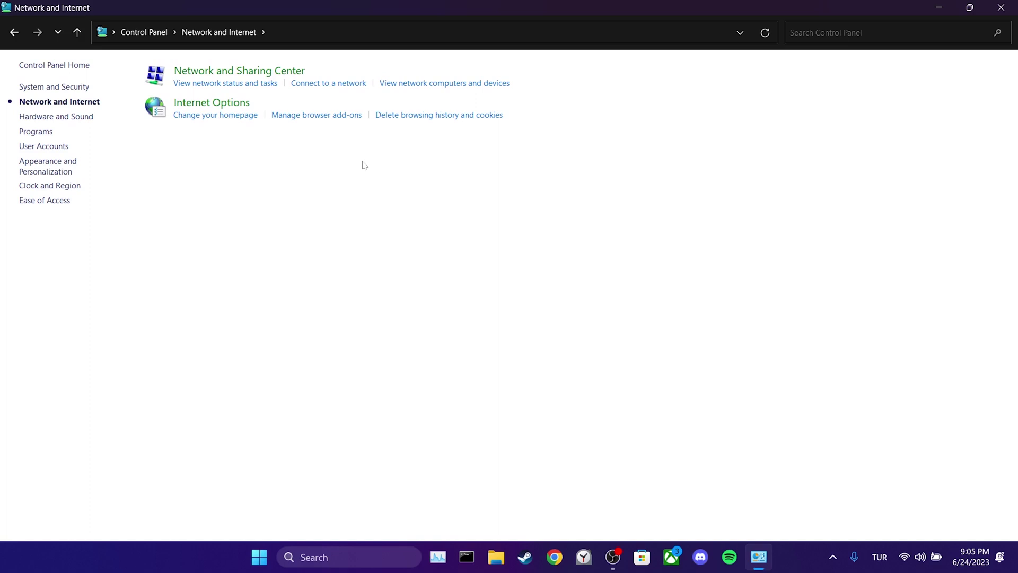
left_click(240, 72)
left_click(439, 124)
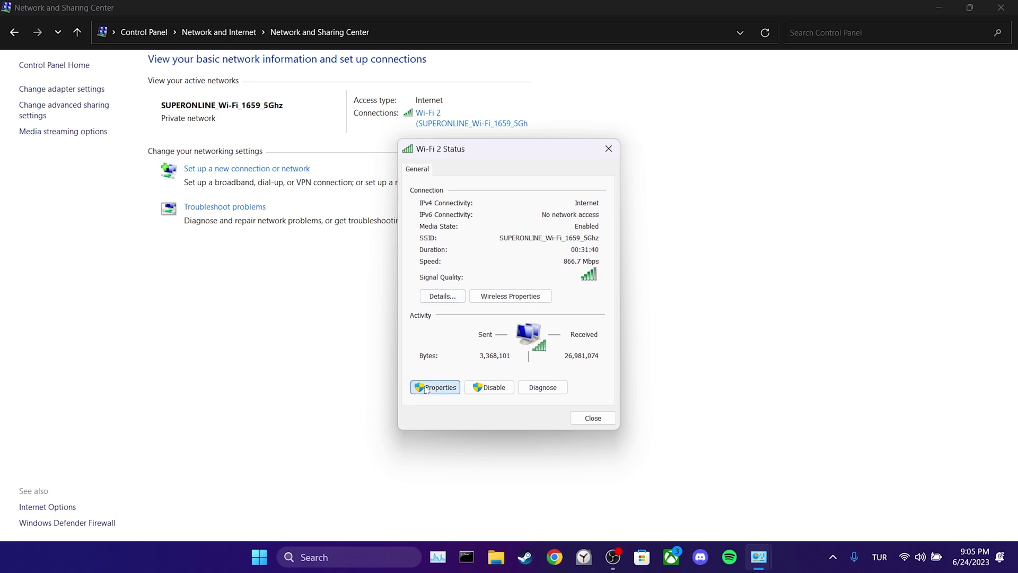
left_click(434, 387)
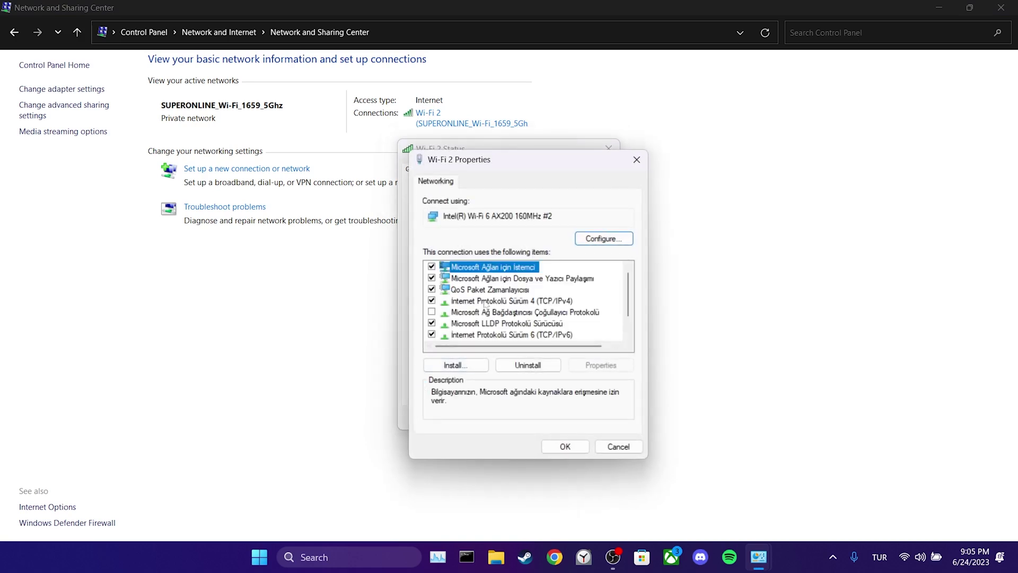
Step: Set Wi-Fi 2's IPv4 DNS servers to 8.8.8.8 and 8.8.4.4 and close its windows
double_click(486, 301)
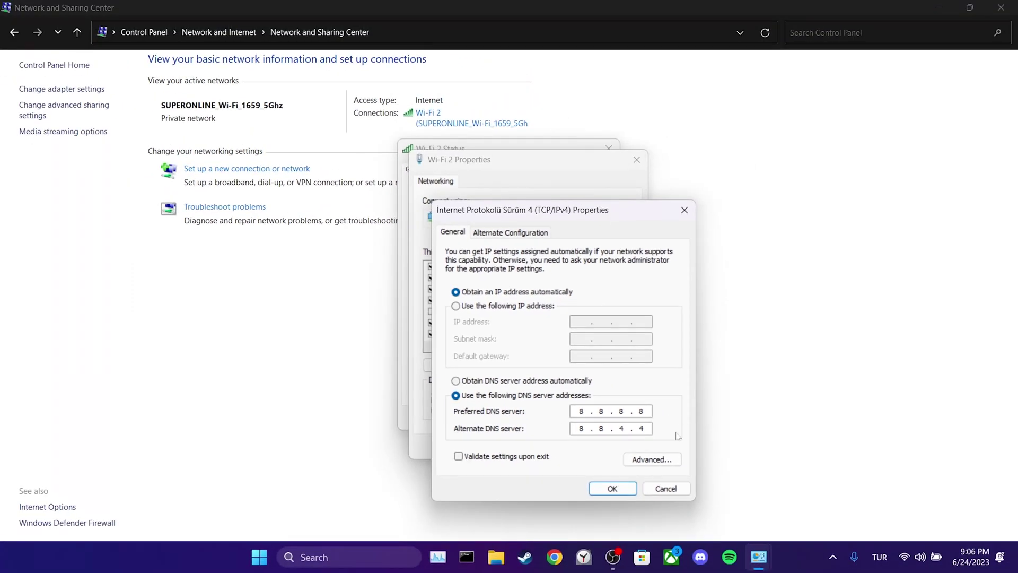
left_click(613, 488)
left_click(574, 450)
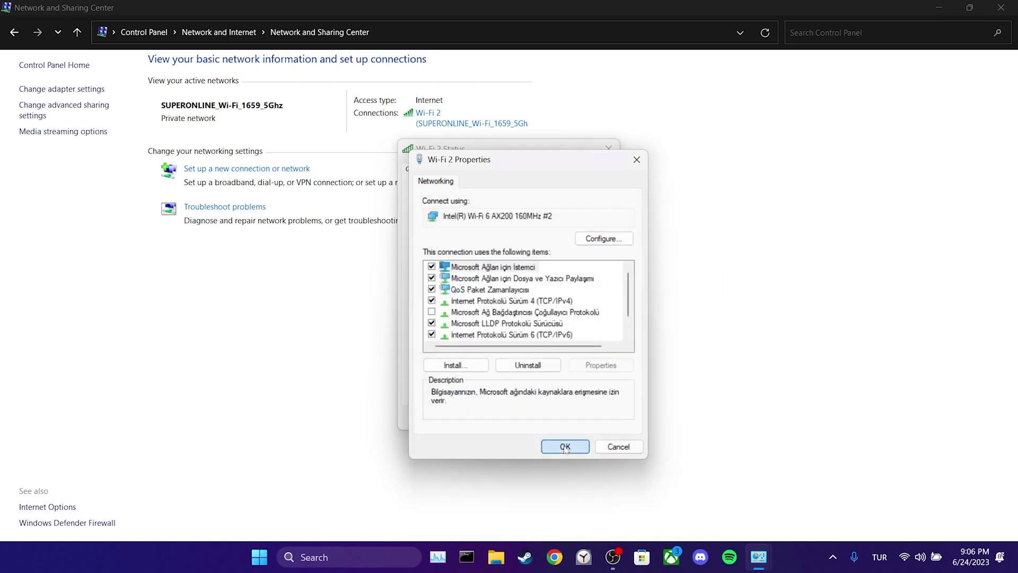
left_click(590, 423)
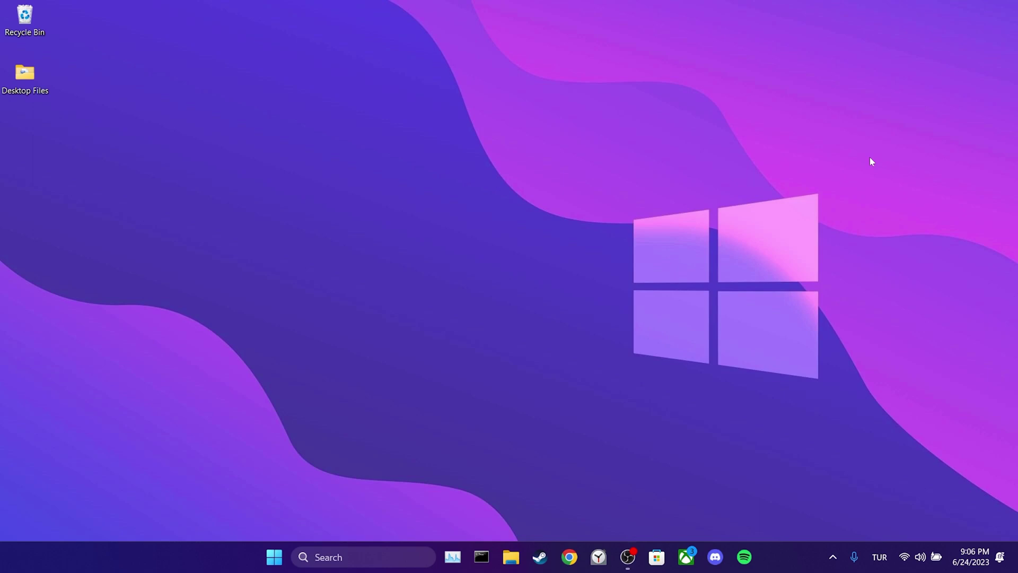
Step: Launch Command Prompt as administrator and flush the DNS cache with ipconfig /flushdns
left_click(355, 549)
type("cmd")
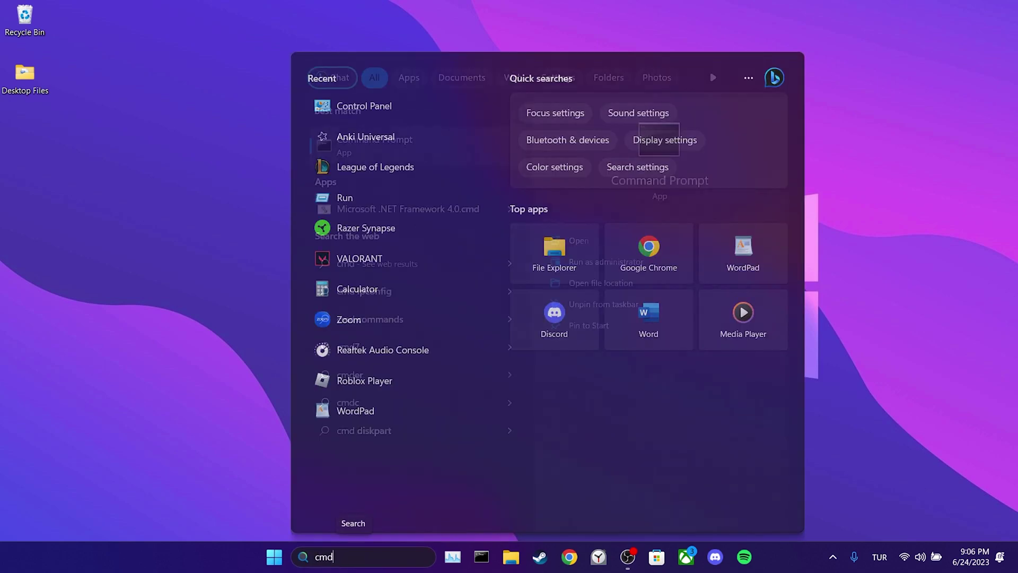
left_click(640, 263)
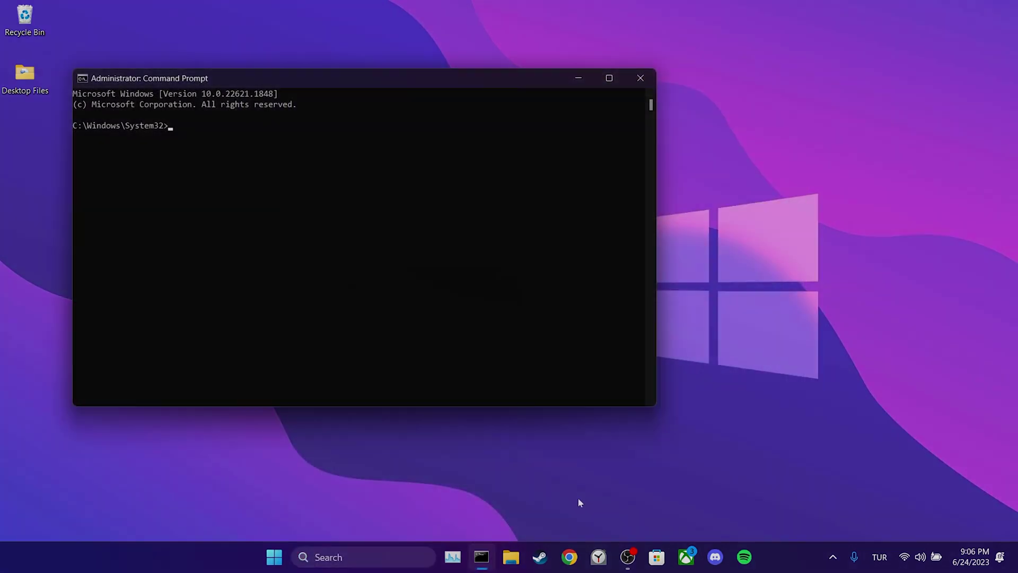
type("ipc")
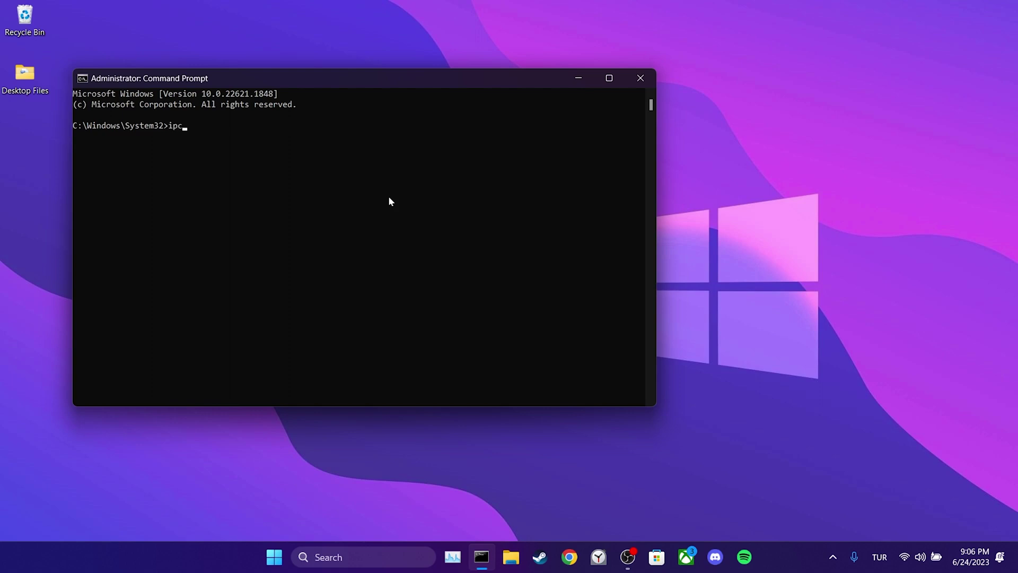
type("onfig /flushdns")
key("Return")
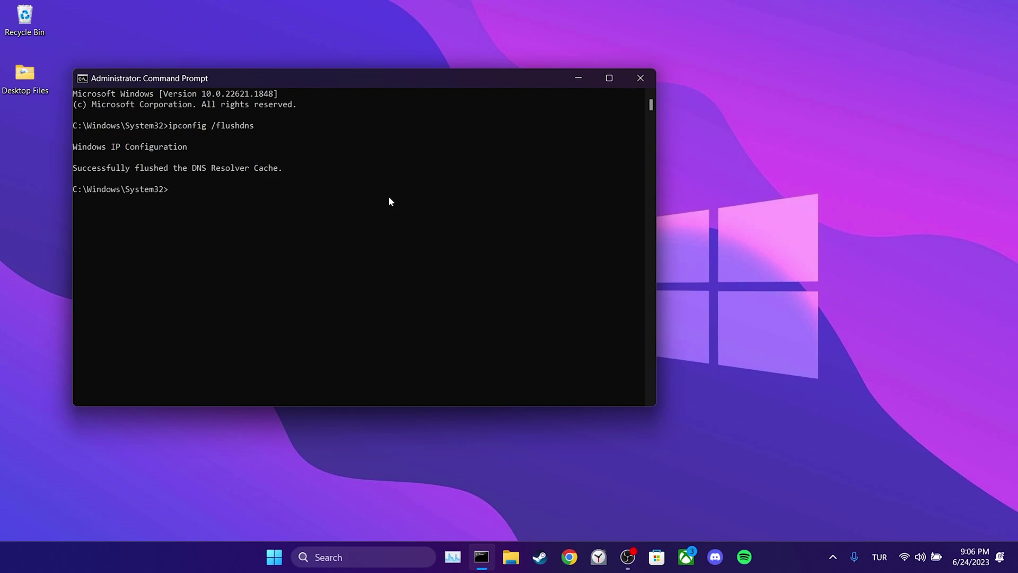
Step: Reset Winsock and IP settings with netsh, exit, and bring up the Restart shut-down prompt
type("netsh winsock reset")
key("Return")
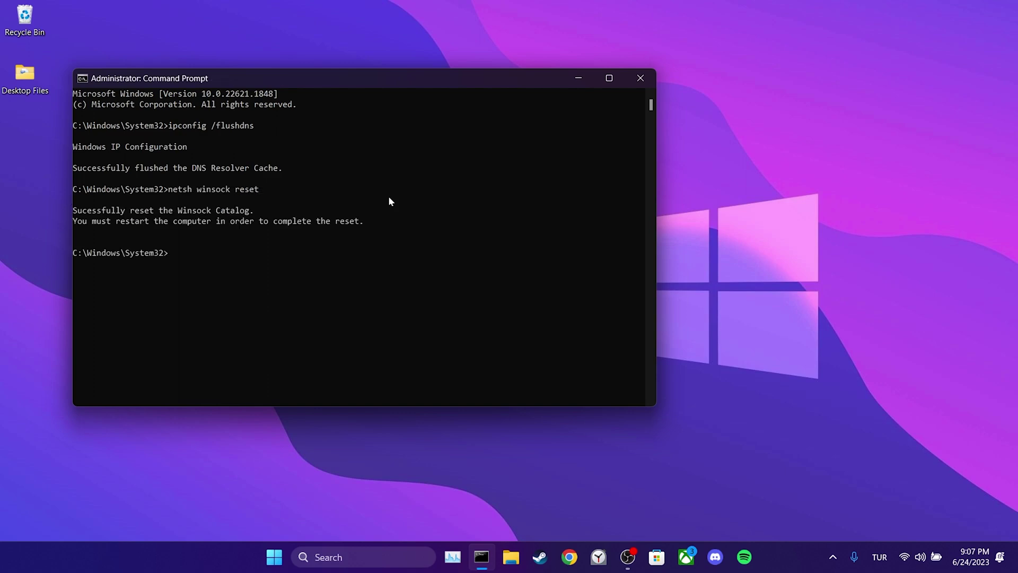
type("netsh int ip reset")
key("Return")
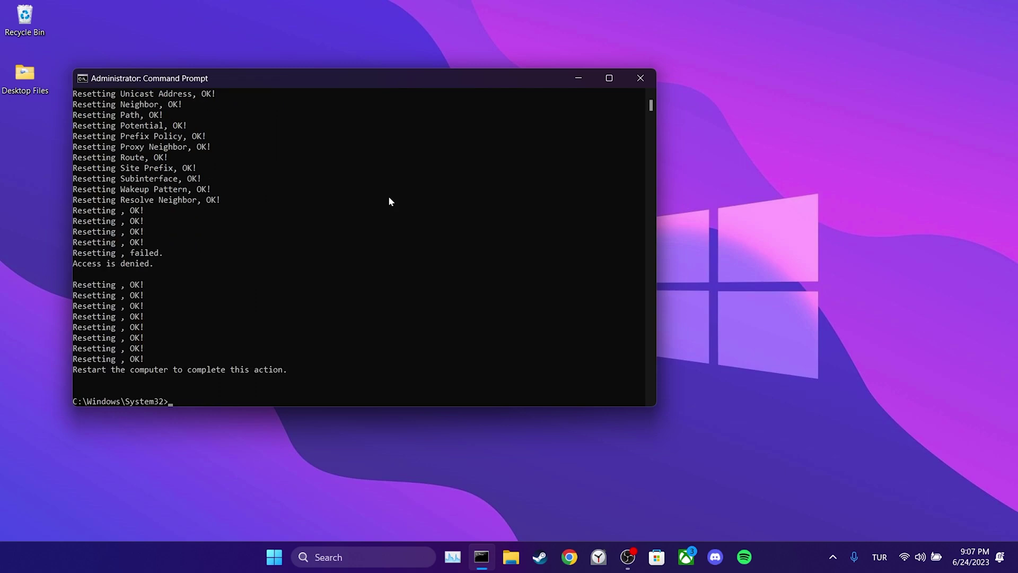
type("exit")
key("Return")
key("alt+F4")
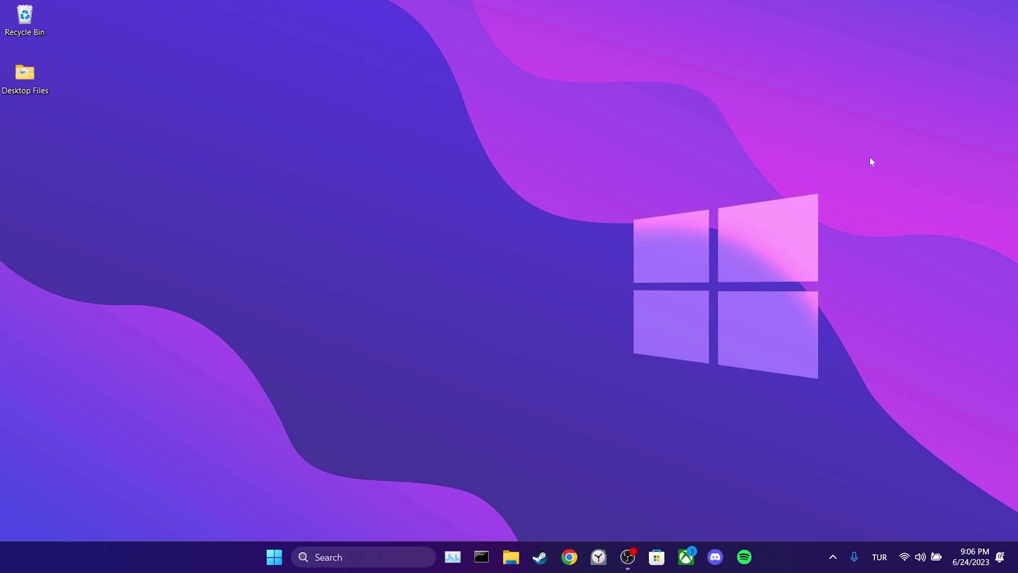
Step: Search the Chrome Web Store for 'vpn' and connect the ZenMate VPN extension
left_click(567, 560)
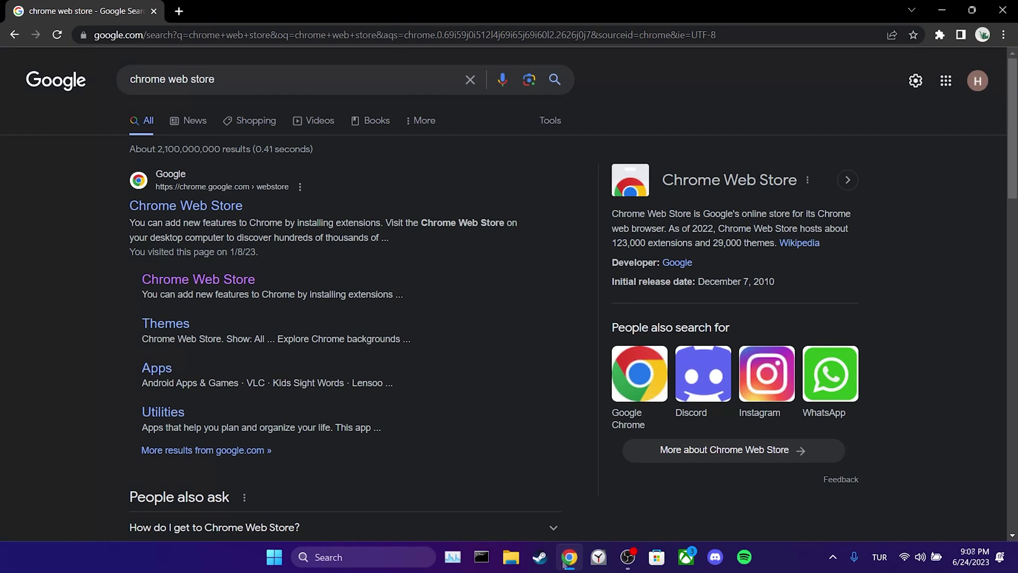
left_click(170, 209)
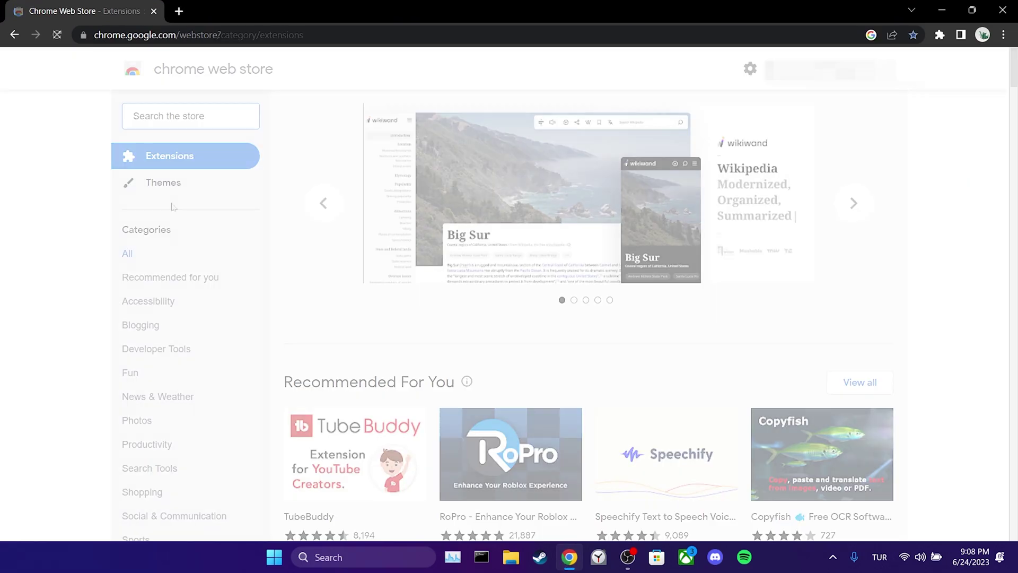
type("vpn")
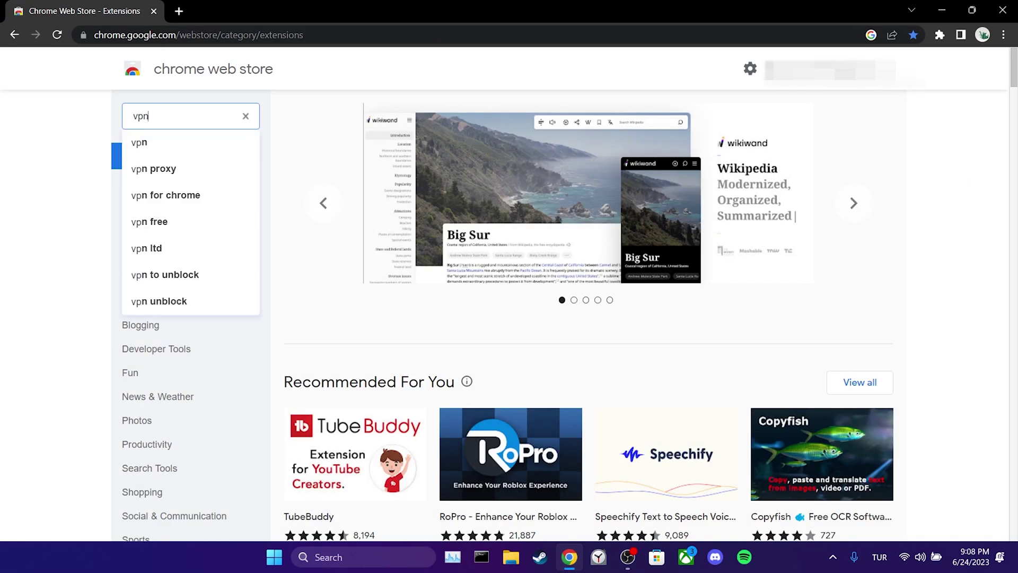
key("Return")
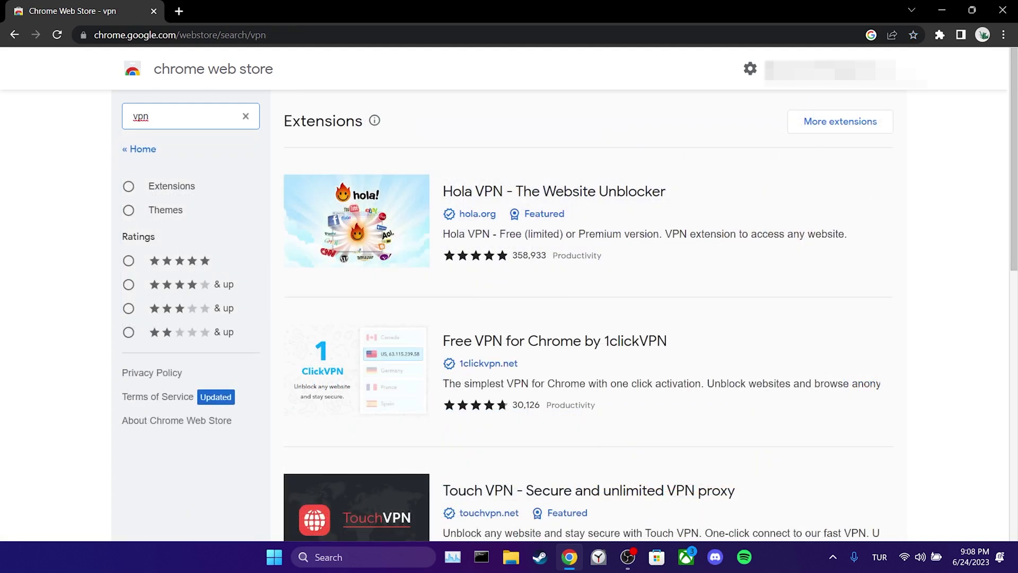
left_click(918, 36)
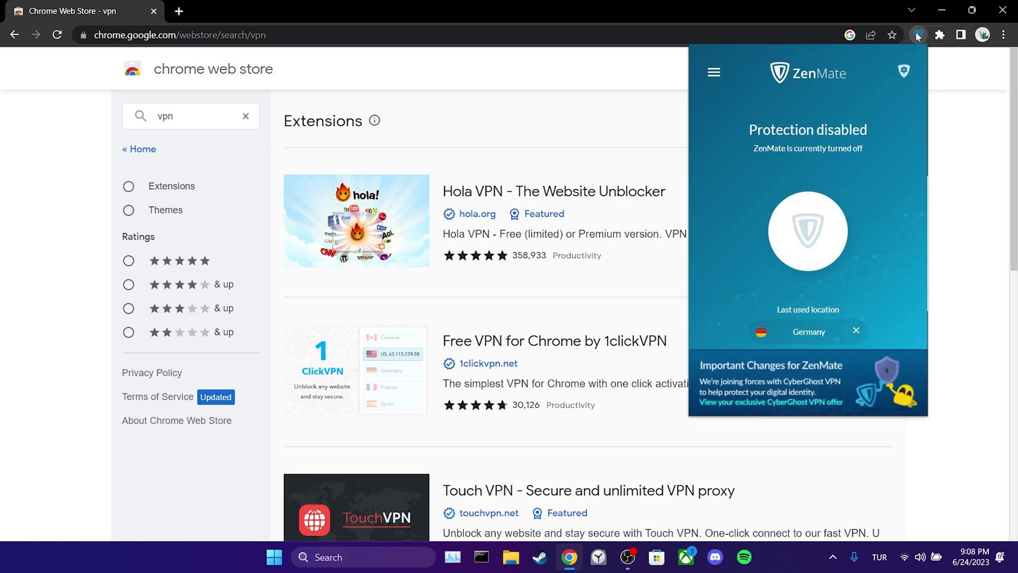
left_click(817, 229)
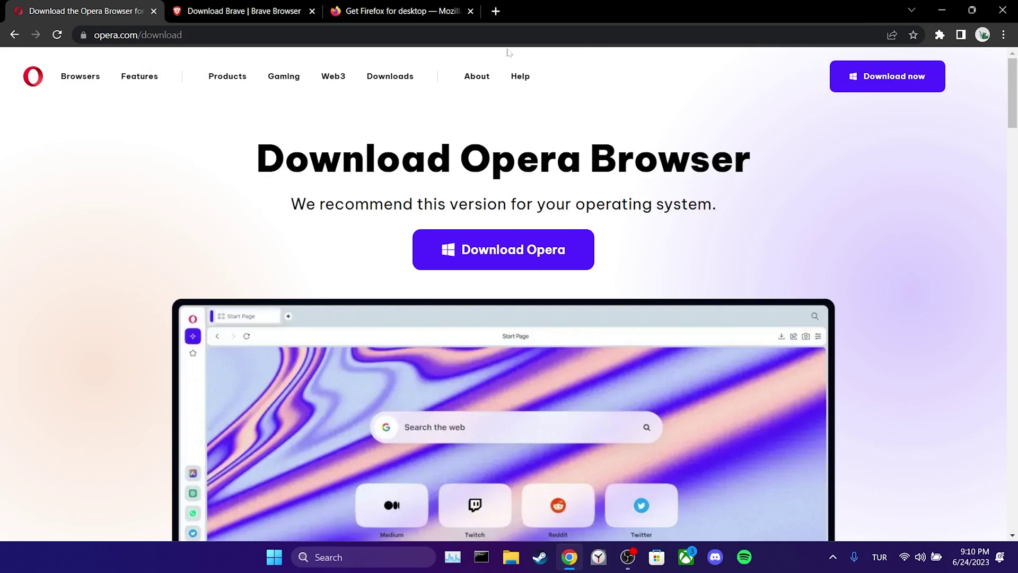
Step: Switch through the Brave download tab to the Firefox for Desktop download tab
left_click(233, 4)
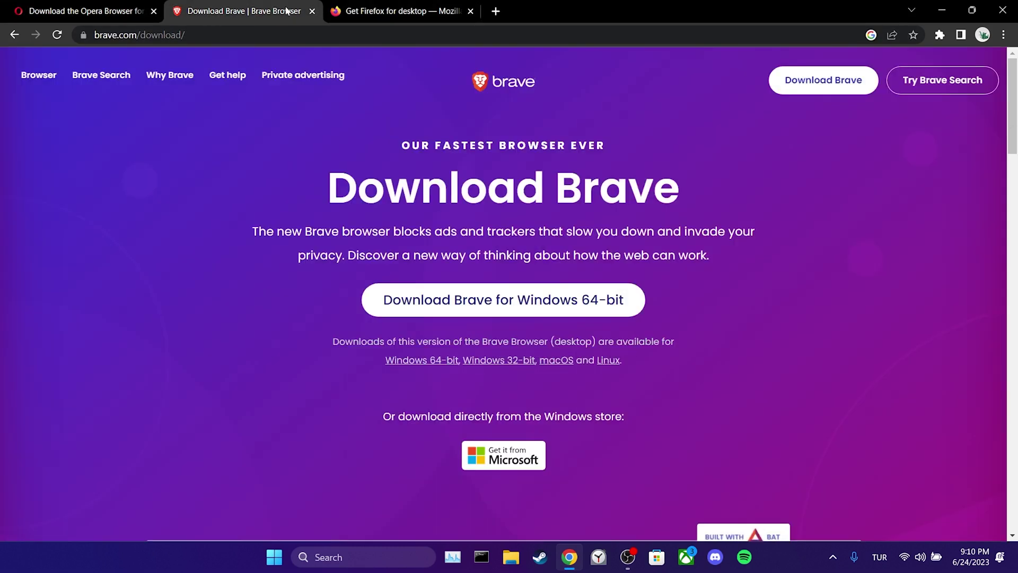
left_click(399, 14)
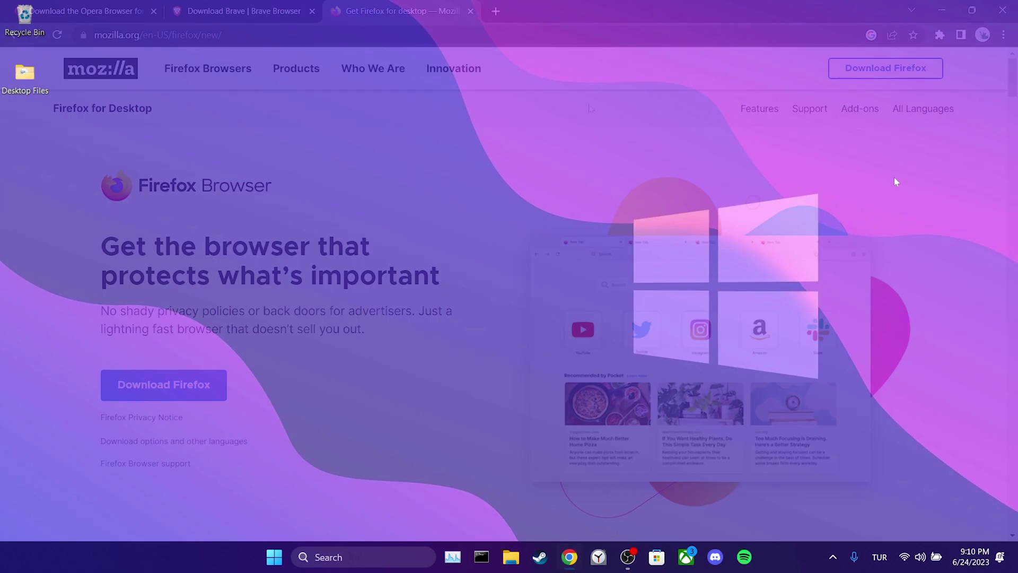